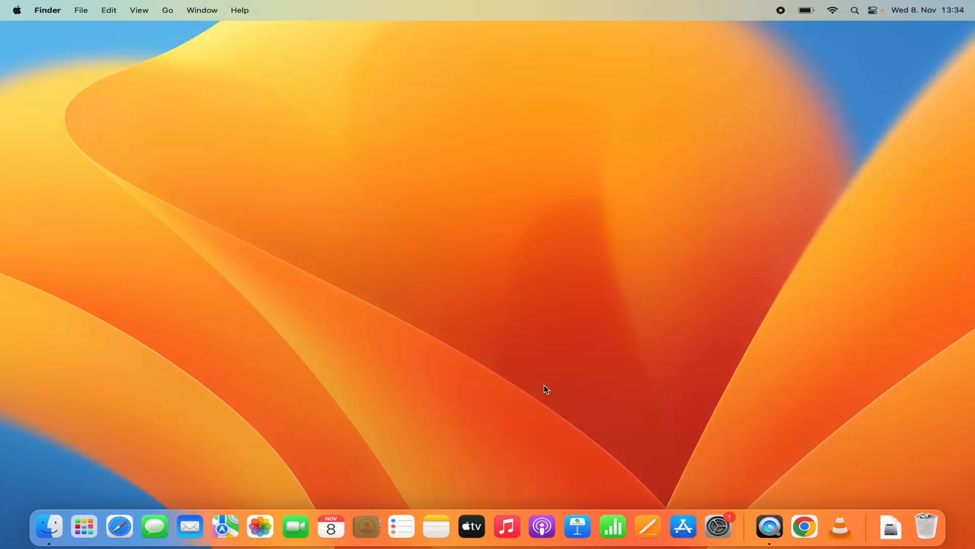
Open the Users & Groups settings in System Settings.
click(718, 528)
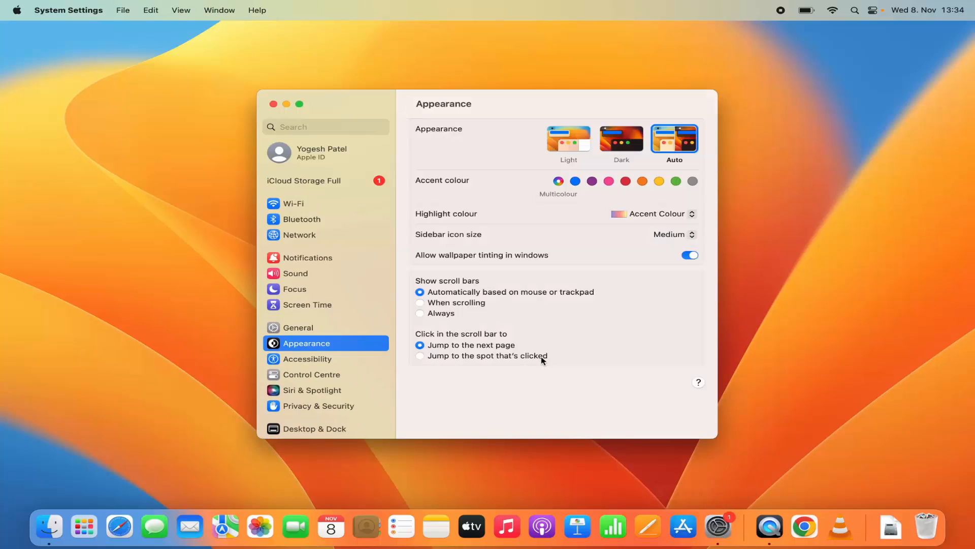
click(274, 105)
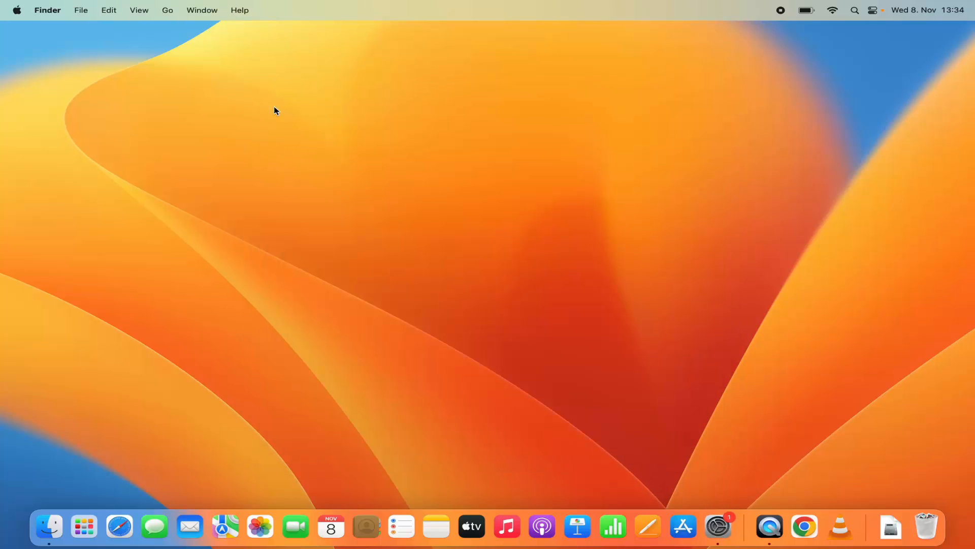
click(18, 10)
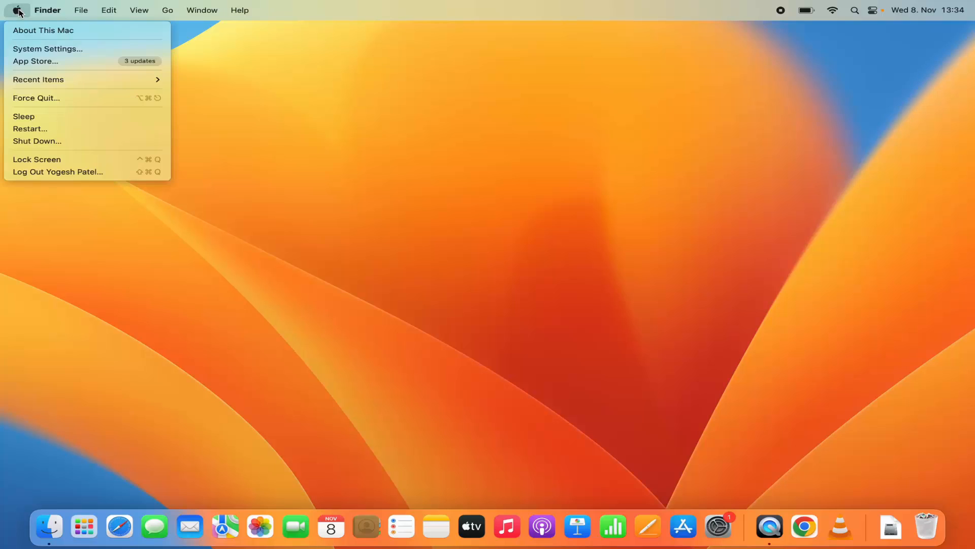
click(30, 49)
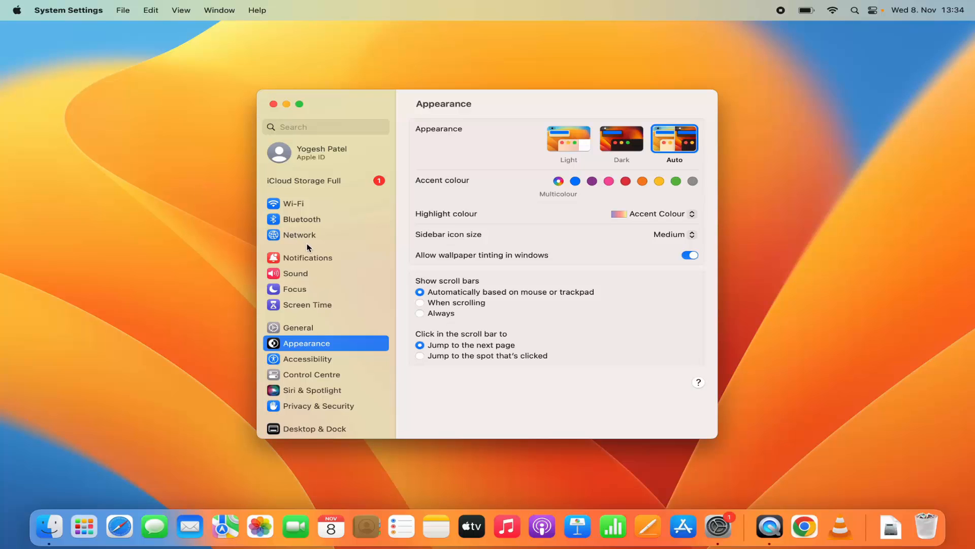
scroll(308, 247, down, 8)
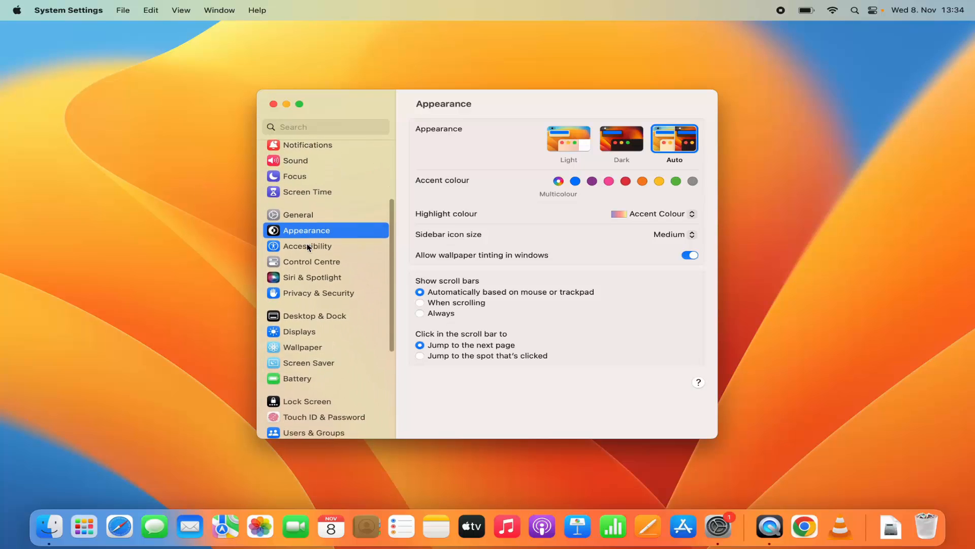
scroll(308, 248, down, 3)
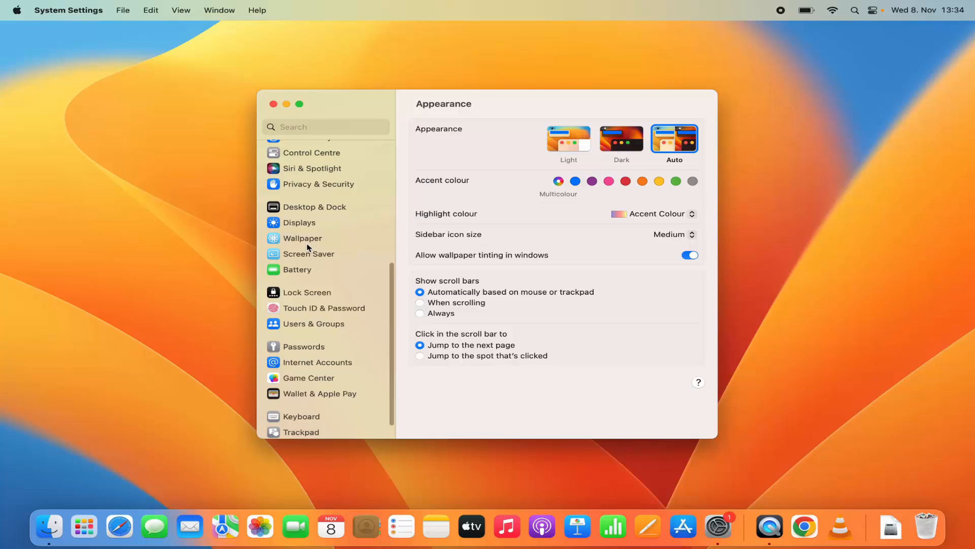
click(306, 324)
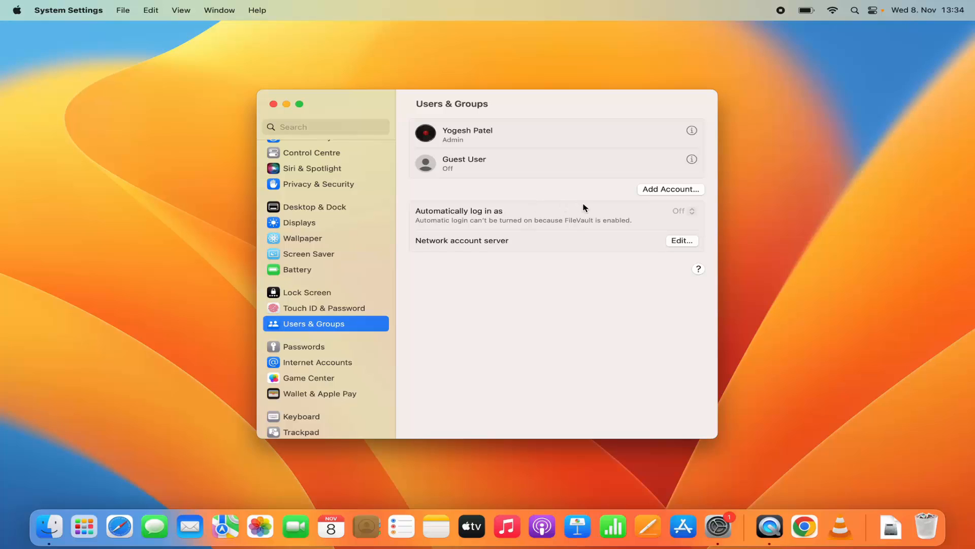
Start adding a new account and unlock Users & Groups with the administrator's password.
click(657, 192)
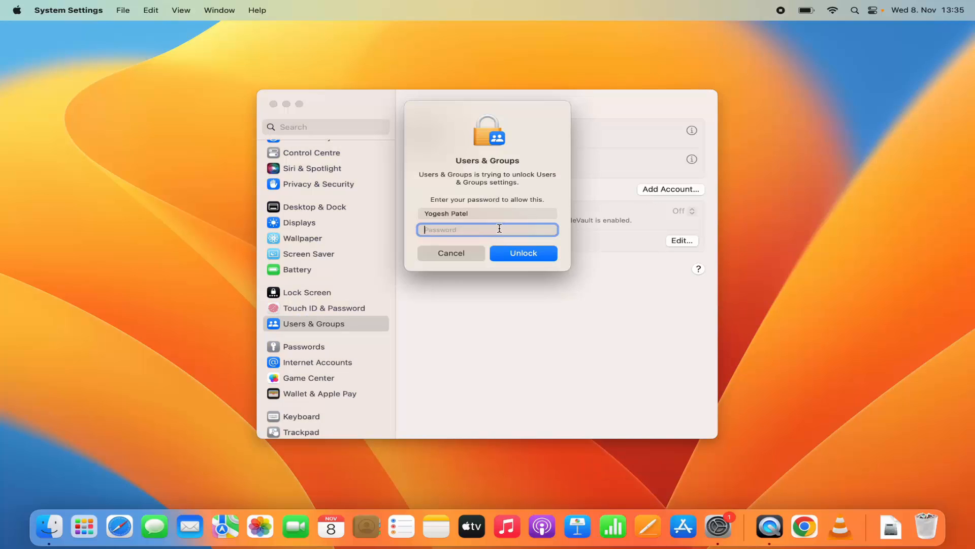
text(••••••)
click(527, 259)
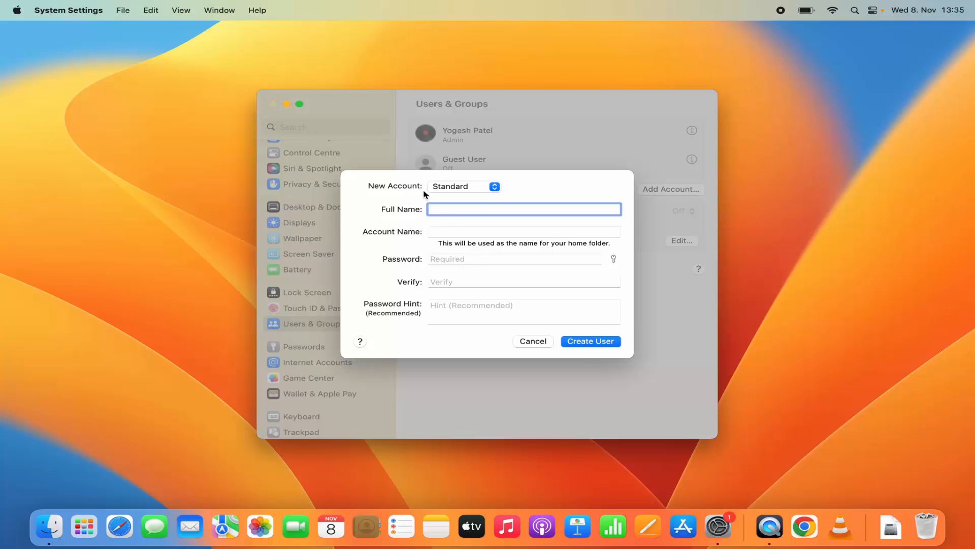
Keep the new account type as Standard and enter the full name User Two and the account name myuser.
click(440, 191)
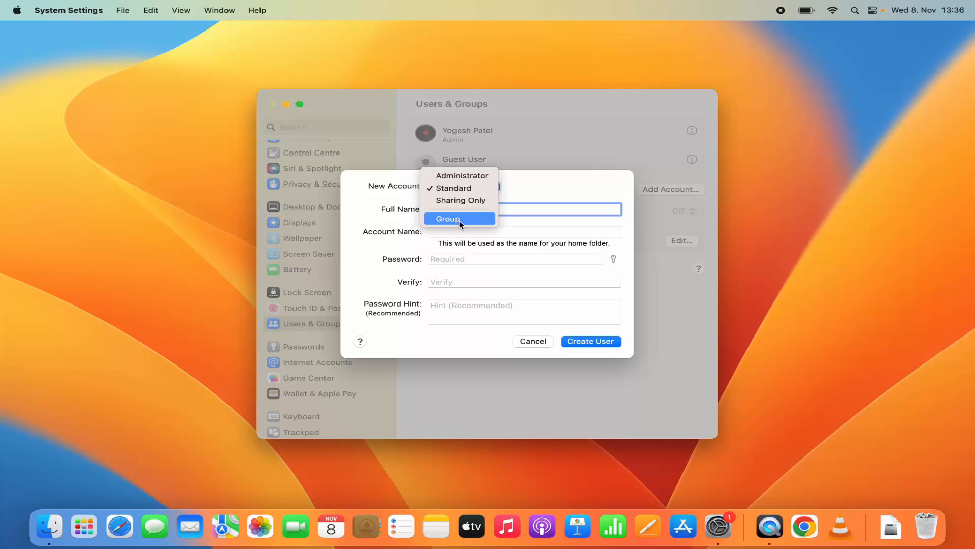
click(462, 192)
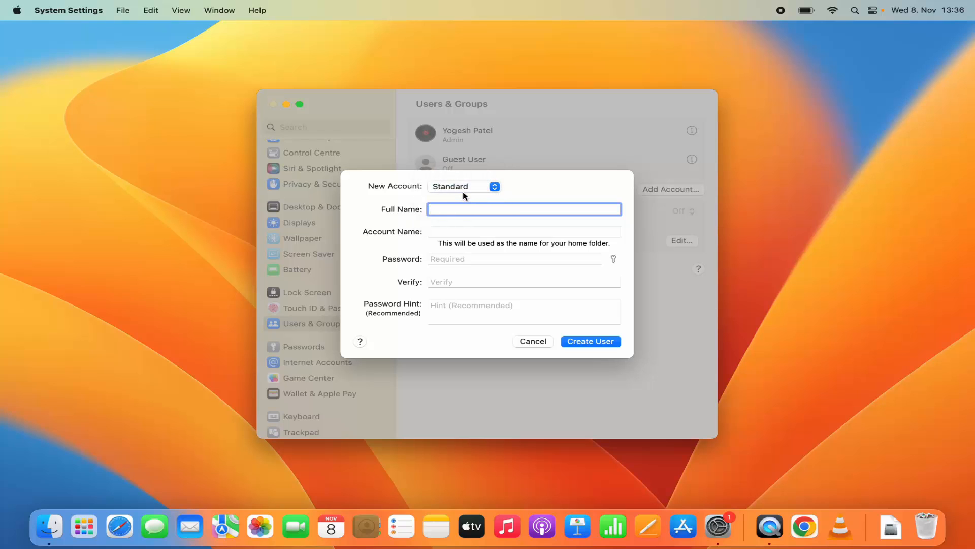
key(Tab)
click(440, 208)
text(User Two)
click(442, 233)
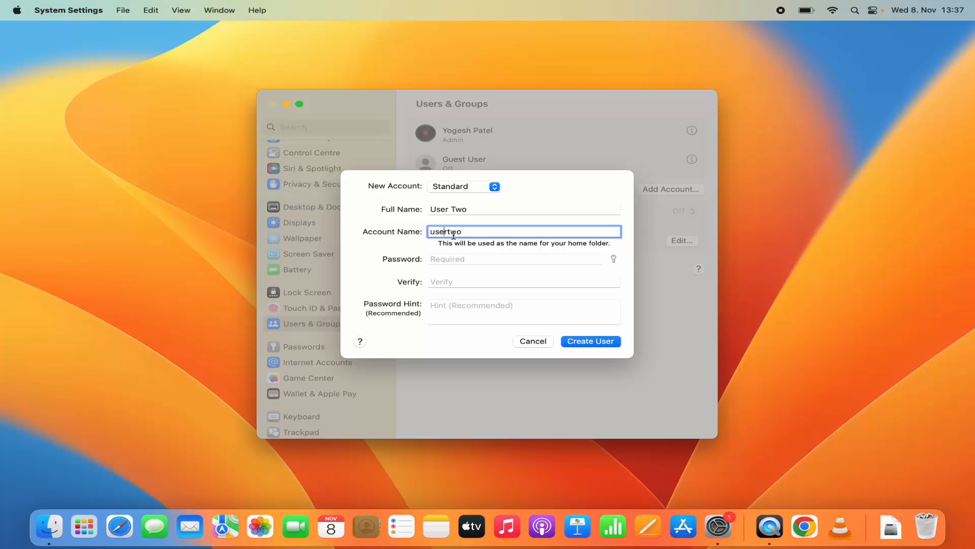
double_click(455, 235)
key(BackSpace)
text(myuser)
Enter and verify the new account's password, add "hint" as the password hint, and create the user.
click(453, 260)
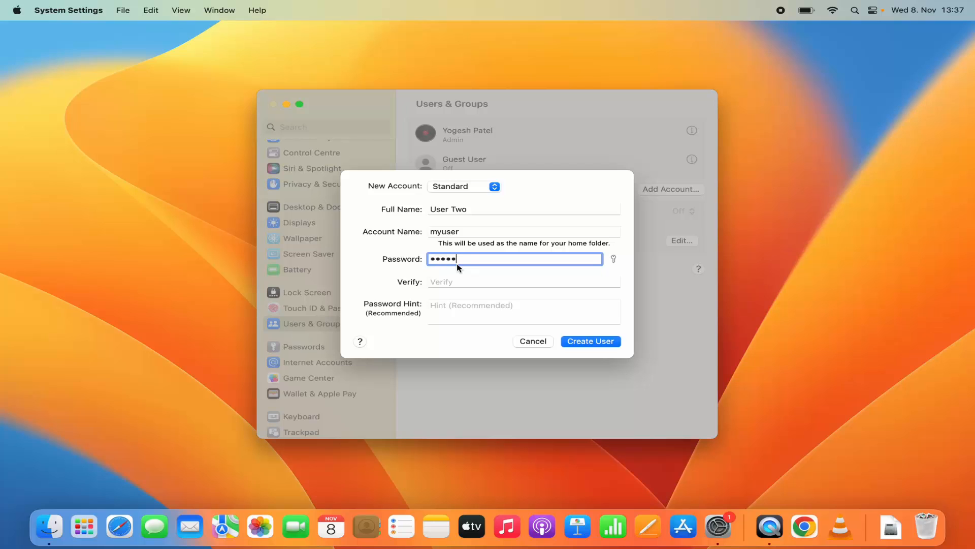
click(451, 281)
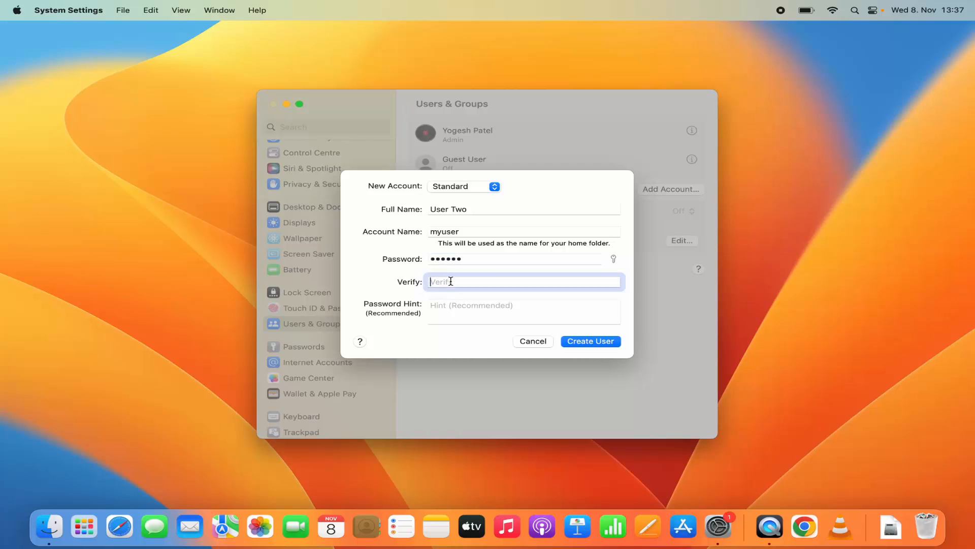
text(p)
text(••)
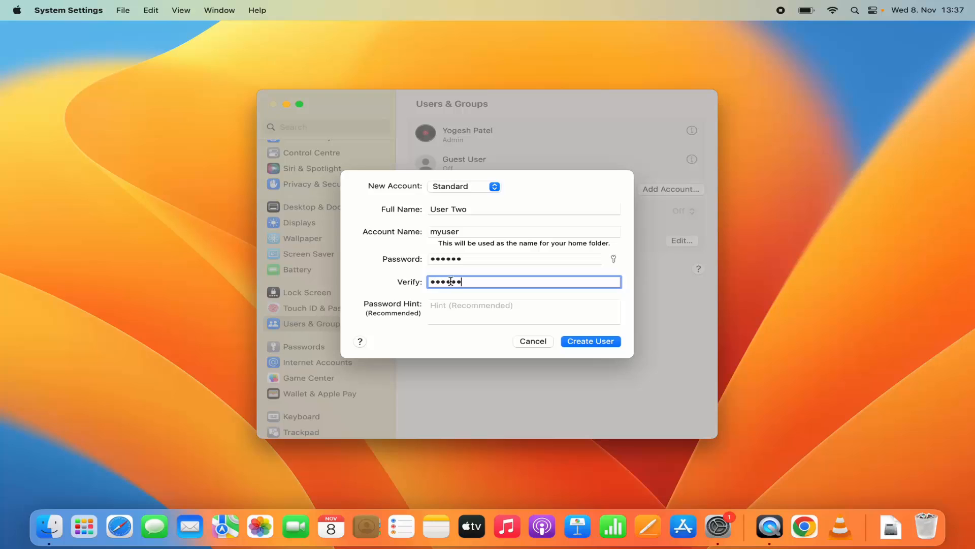
click(443, 319)
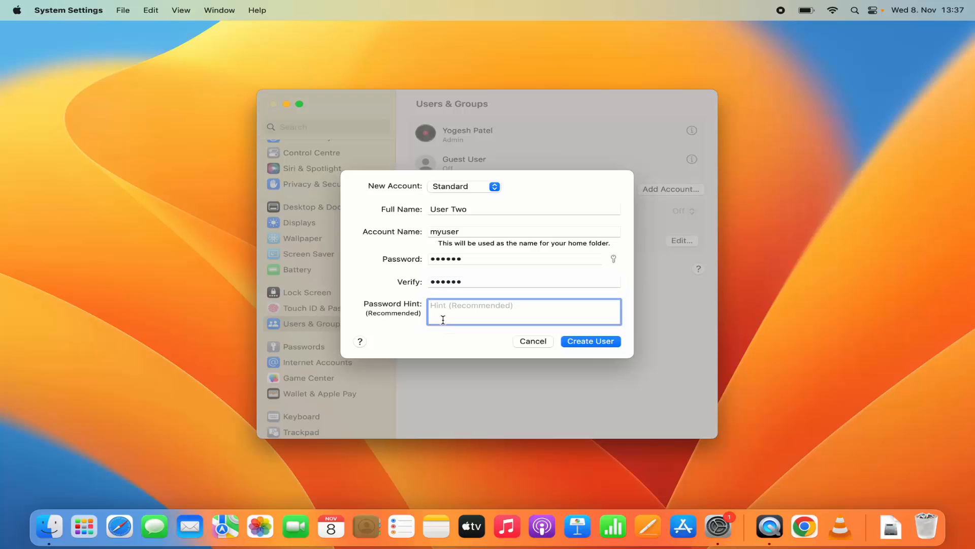
text(hint)
click(579, 342)
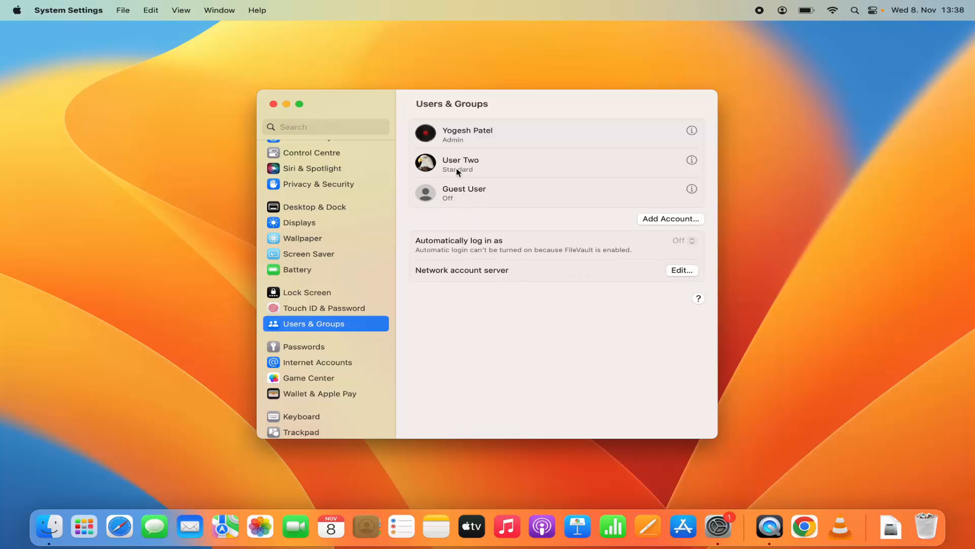
click(429, 166)
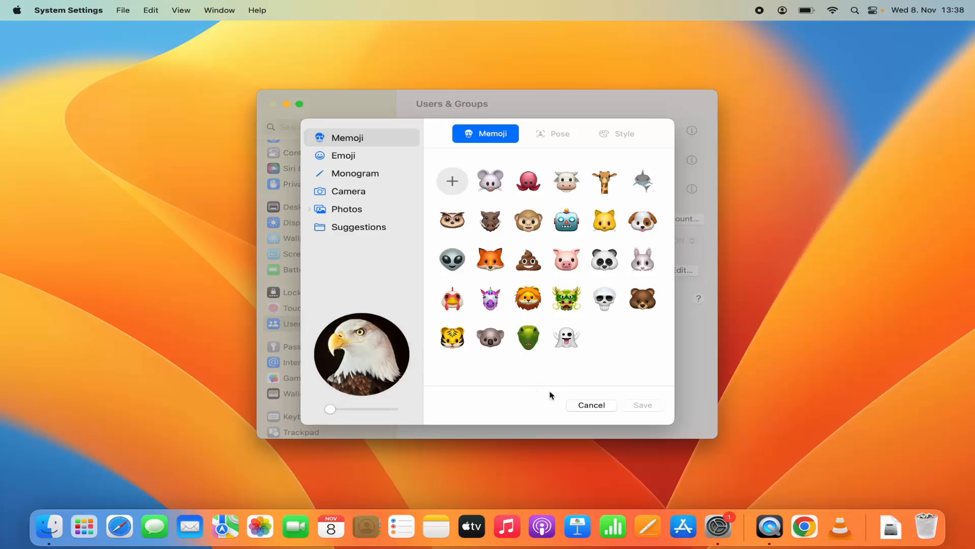
click(580, 404)
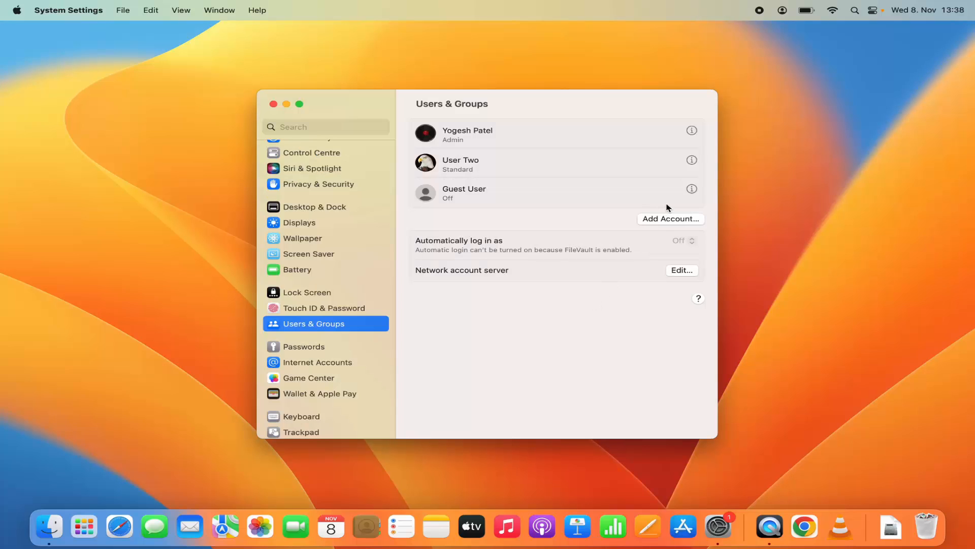
click(692, 160)
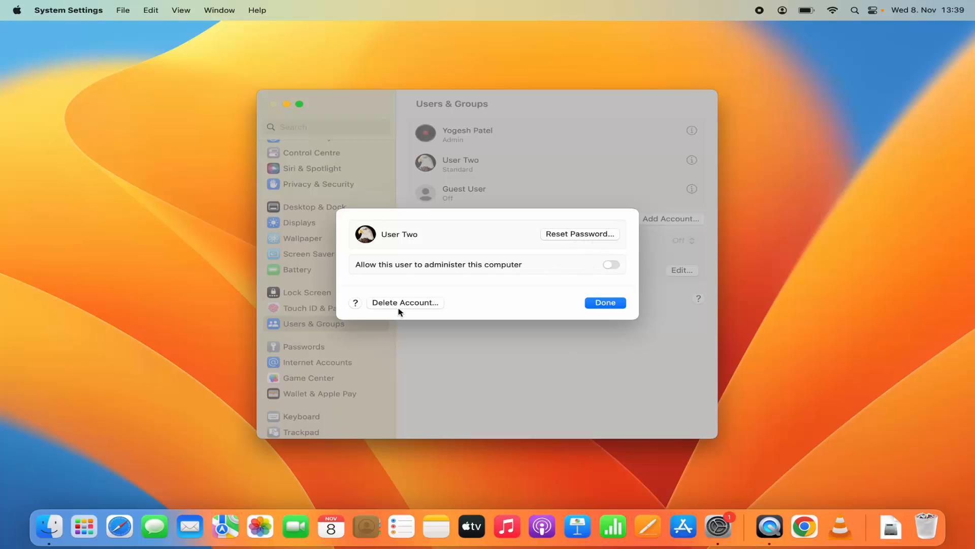
click(419, 304)
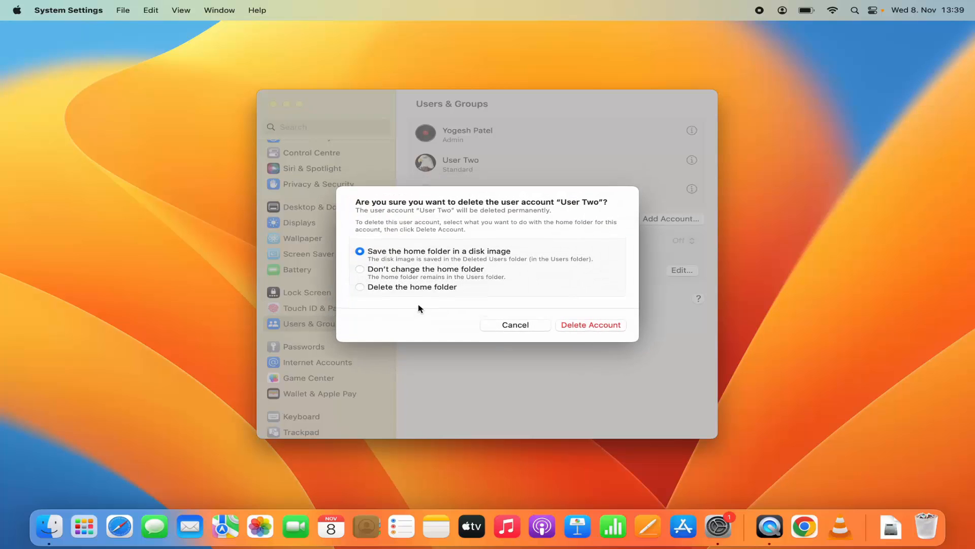
click(495, 324)
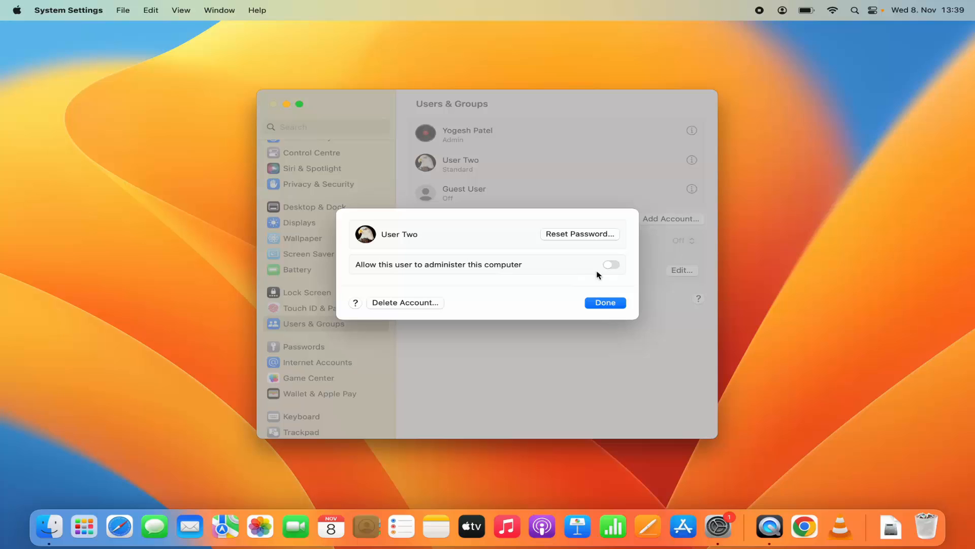
Allow User Two to administer the computer and revoke that permission again, acknowledging both restart notices.
click(612, 265)
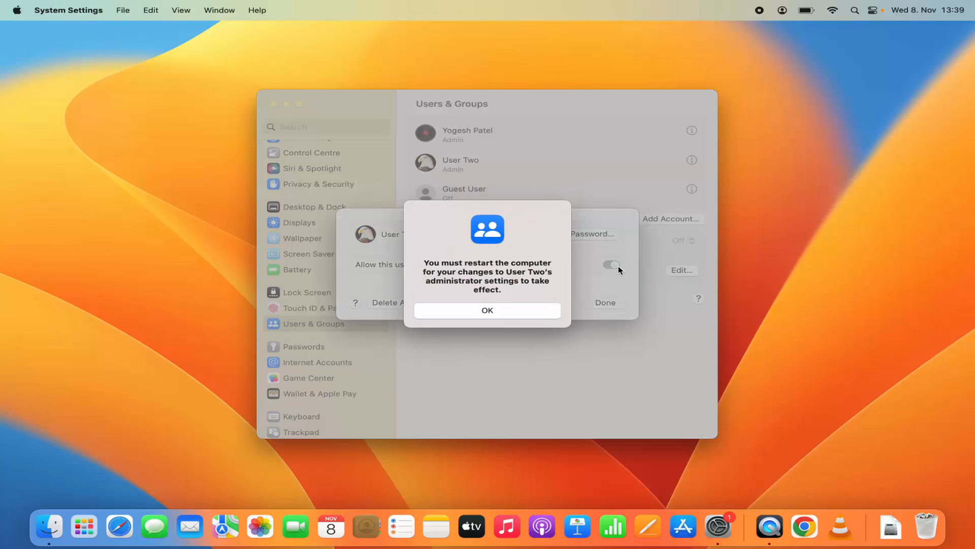
click(530, 313)
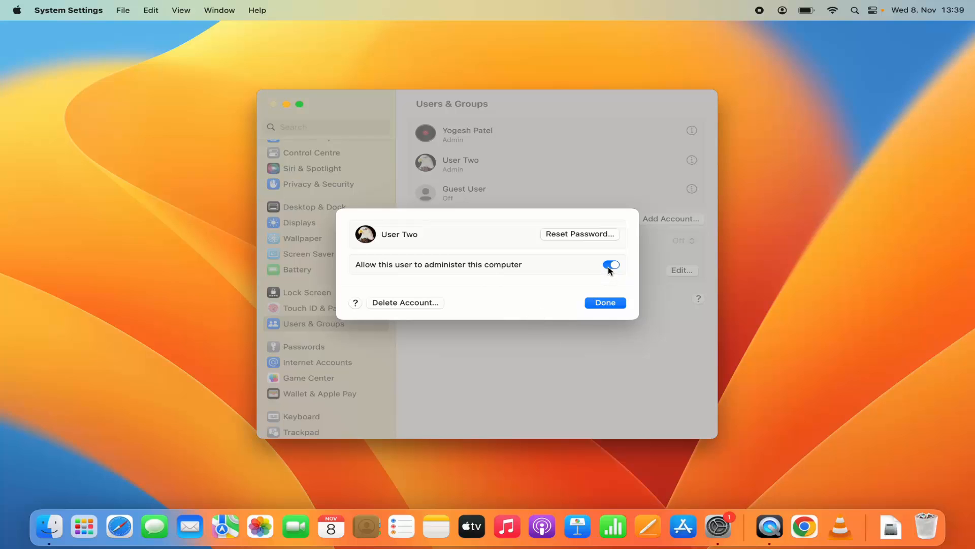
click(610, 266)
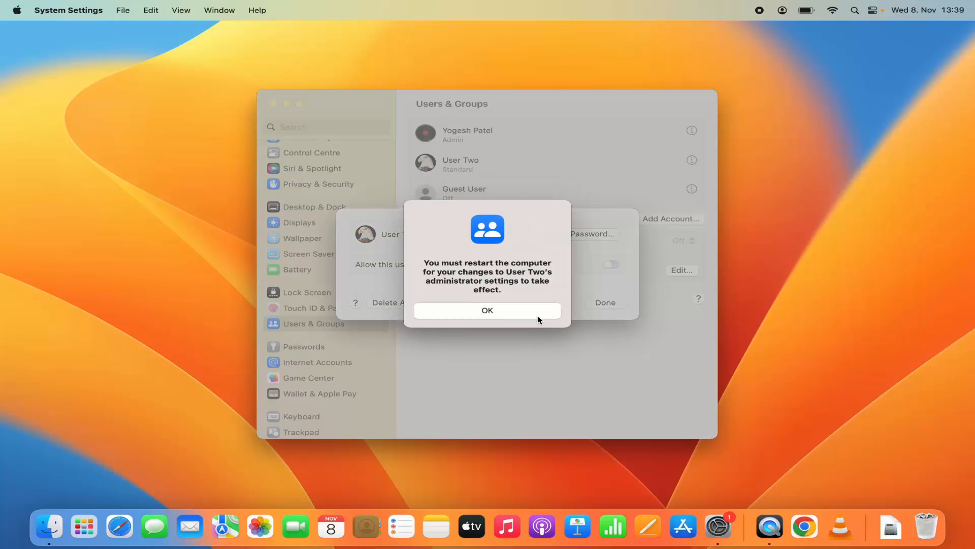
click(538, 317)
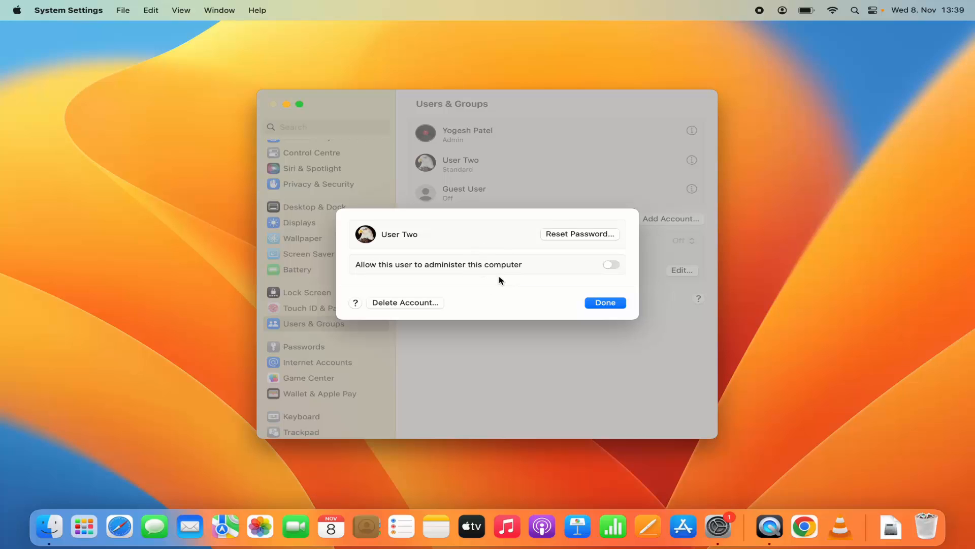
click(596, 303)
click(273, 105)
click(17, 11)
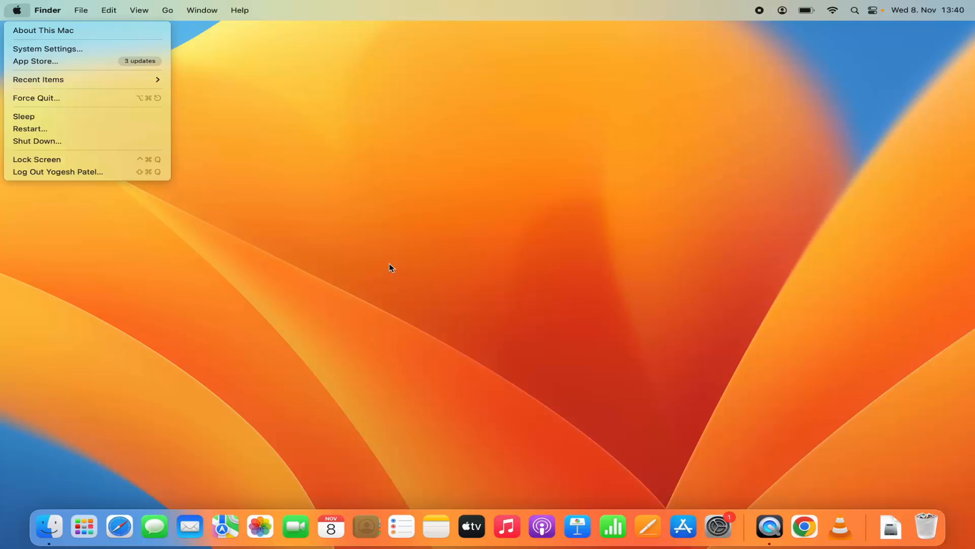
click(425, 261)
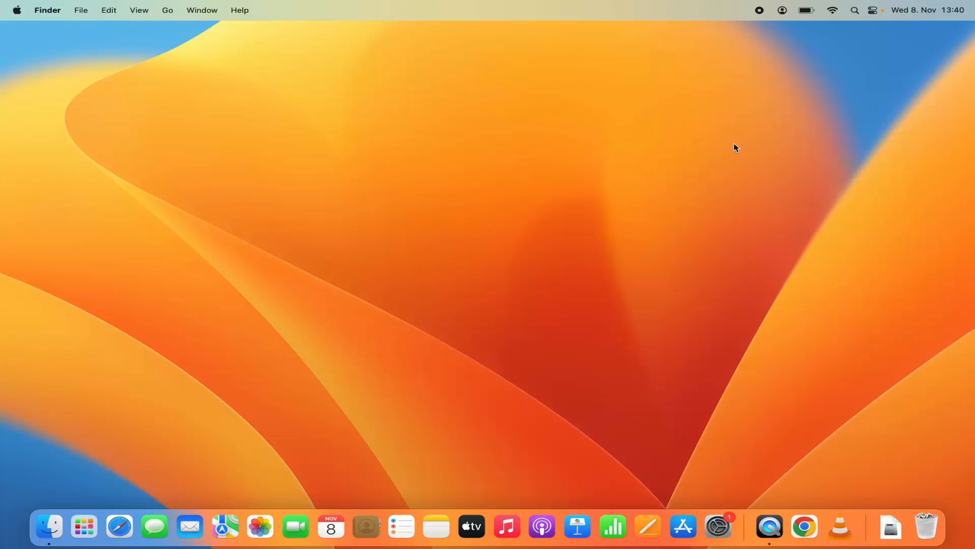